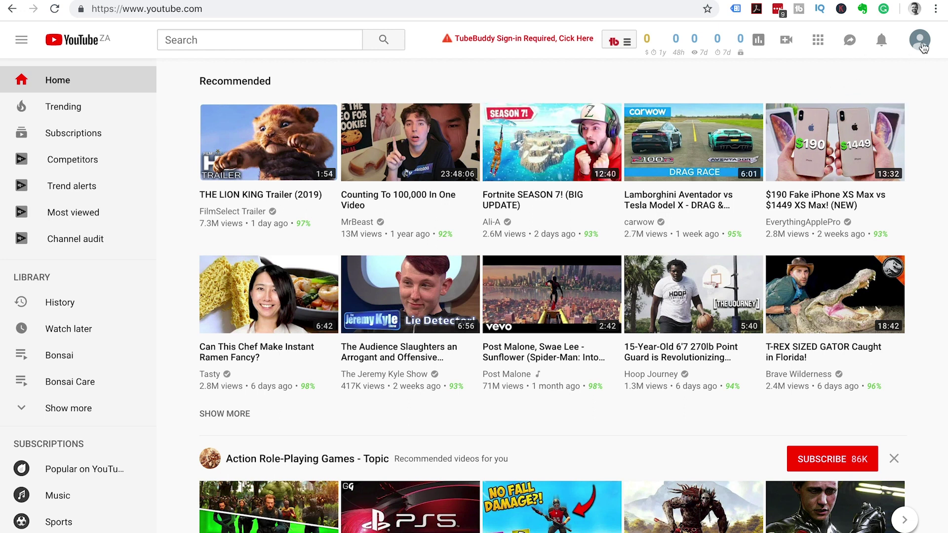
# - Go to YouTube Studio (beta) from the account menu and expand the other channel features list
pyautogui.click(920, 40)
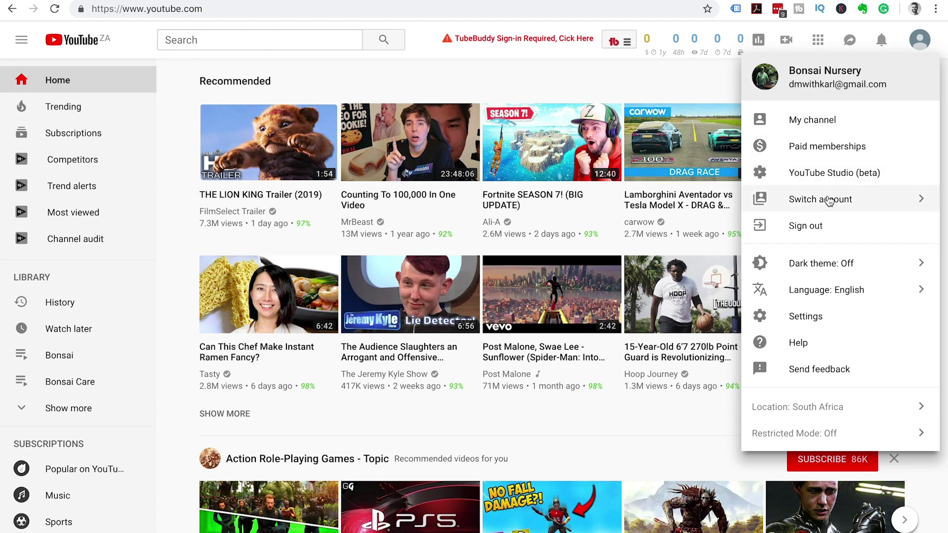
pyautogui.click(814, 173)
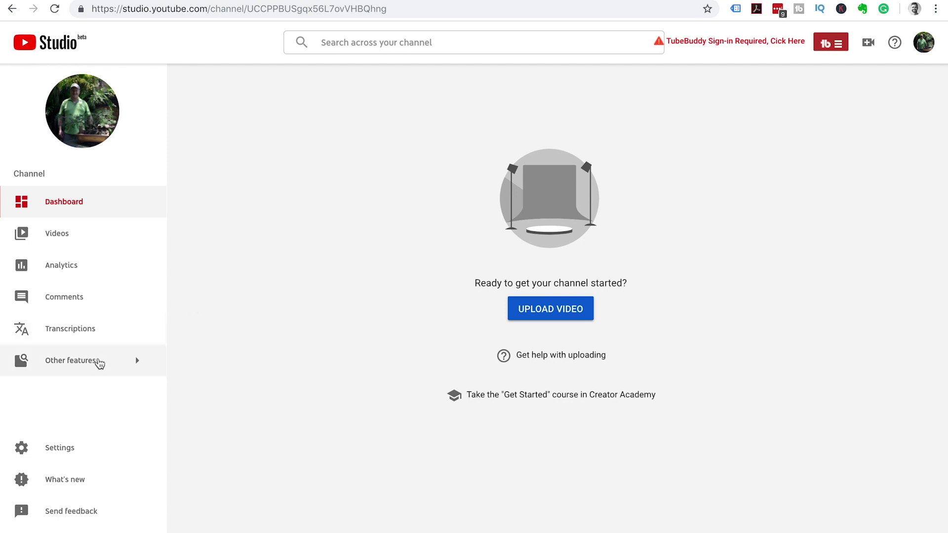
pyautogui.click(85, 365)
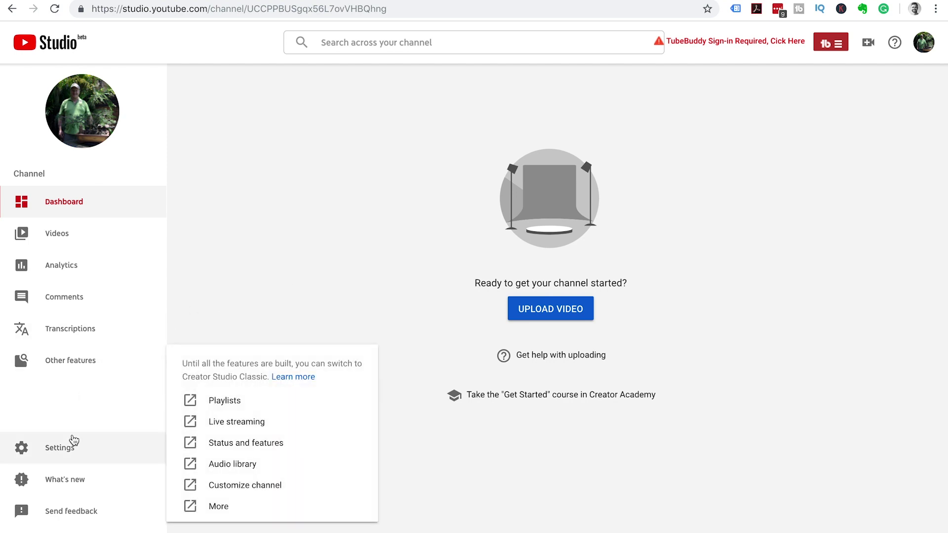
# - Open the channel Settings dialog to reveal the Creator Studio Classic links under Other settings
pyautogui.click(64, 450)
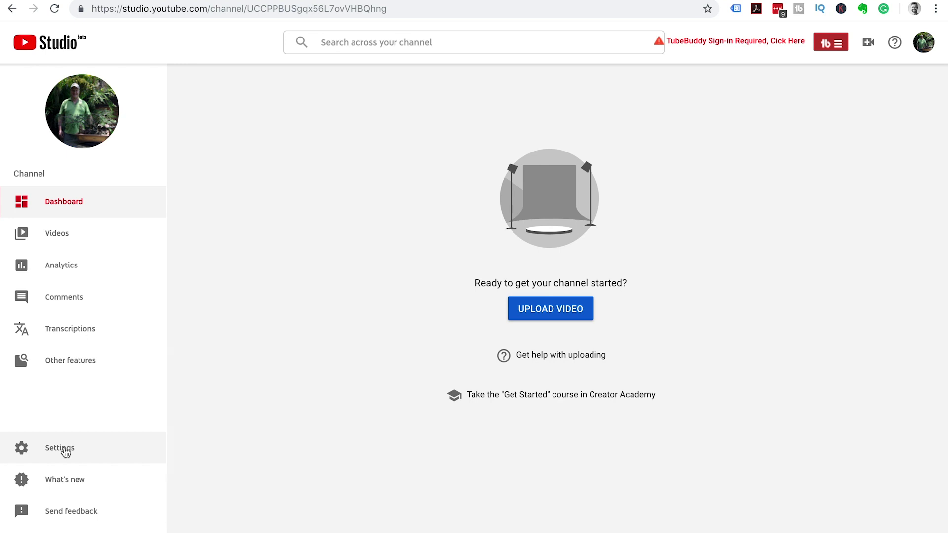
pyautogui.click(65, 450)
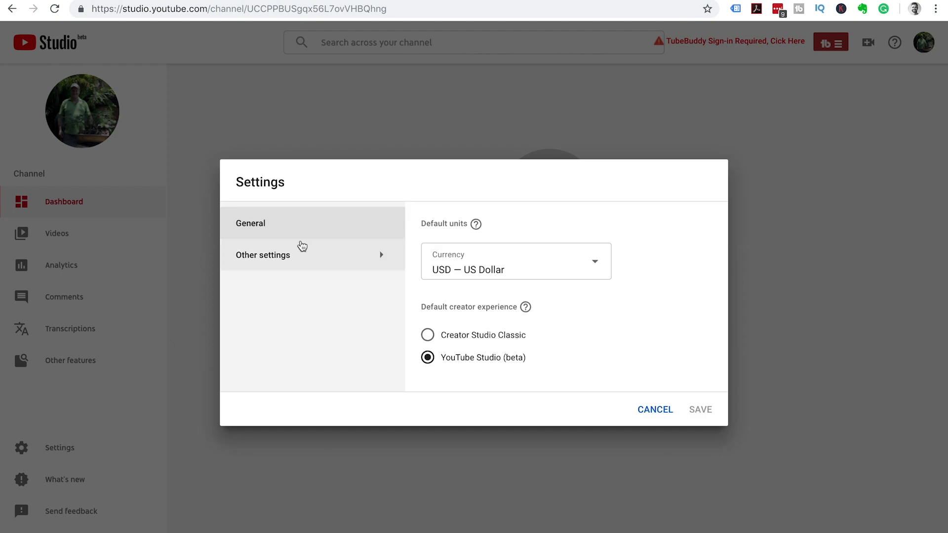
pyautogui.moveTo(291, 256)
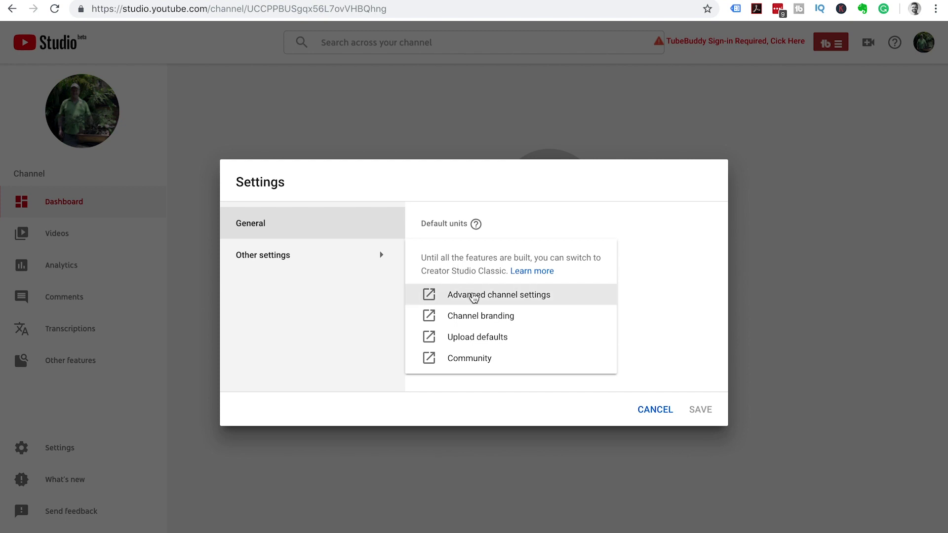
# - Go to Advanced channel settings, then Status and features, and start channel verification
pyautogui.click(473, 296)
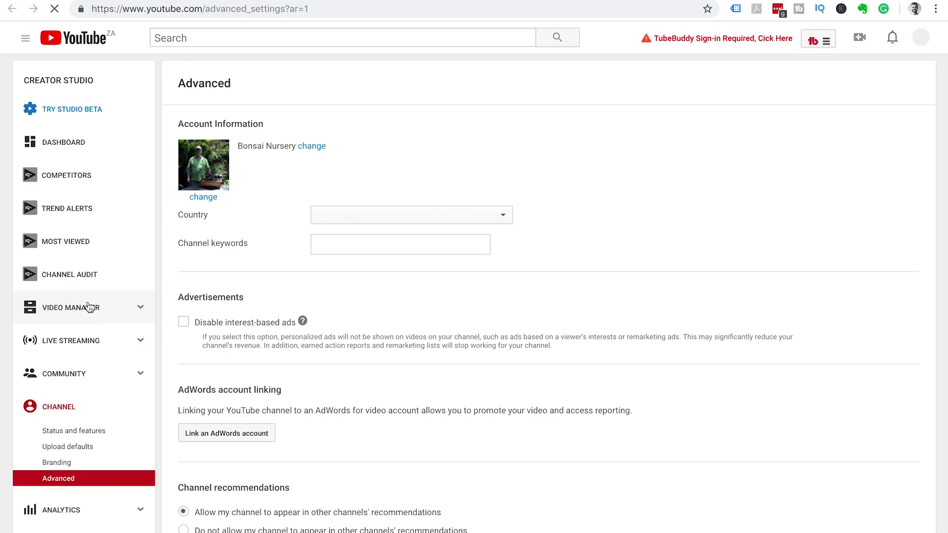
pyautogui.click(69, 431)
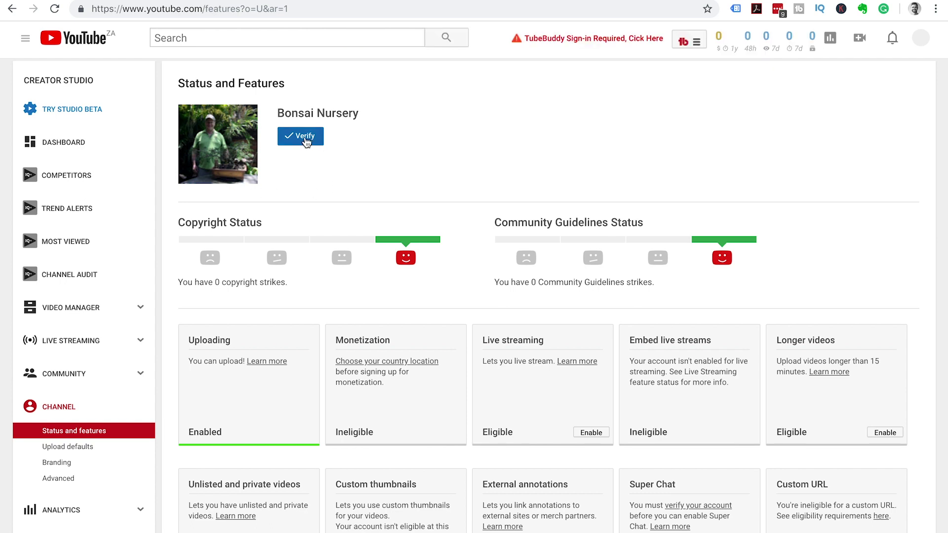
pyautogui.click(305, 142)
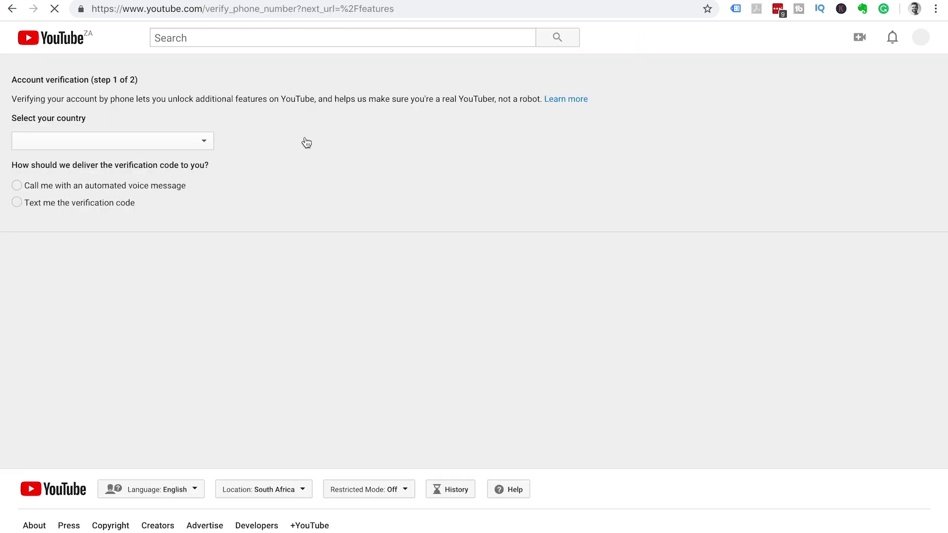
# - Keep South Africa as the country, choose text-message delivery, and submit the phone number
pyautogui.click(205, 142)
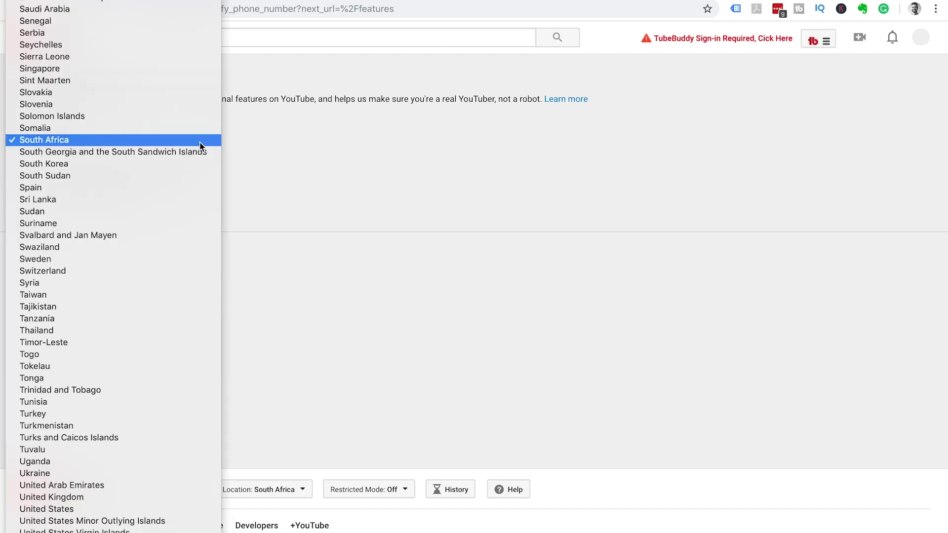
pyautogui.click(63, 141)
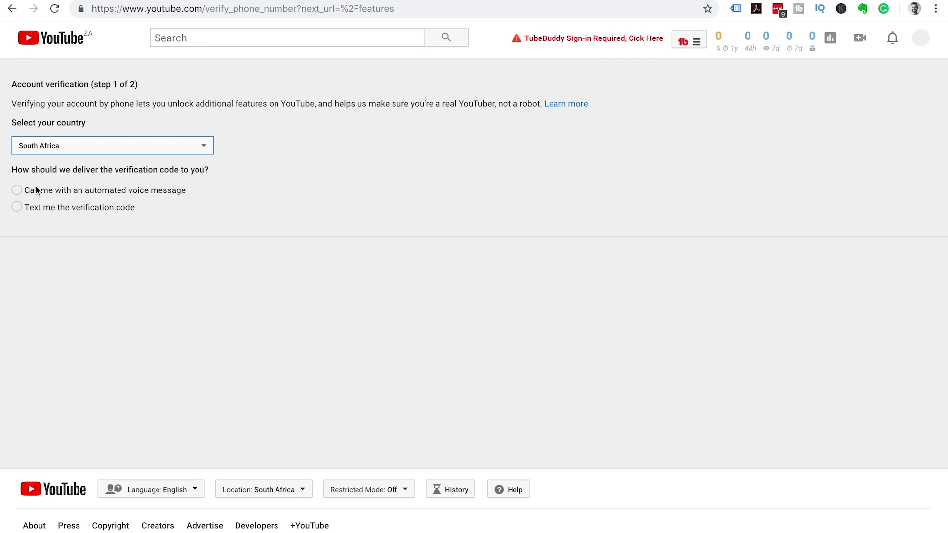
pyautogui.click(19, 209)
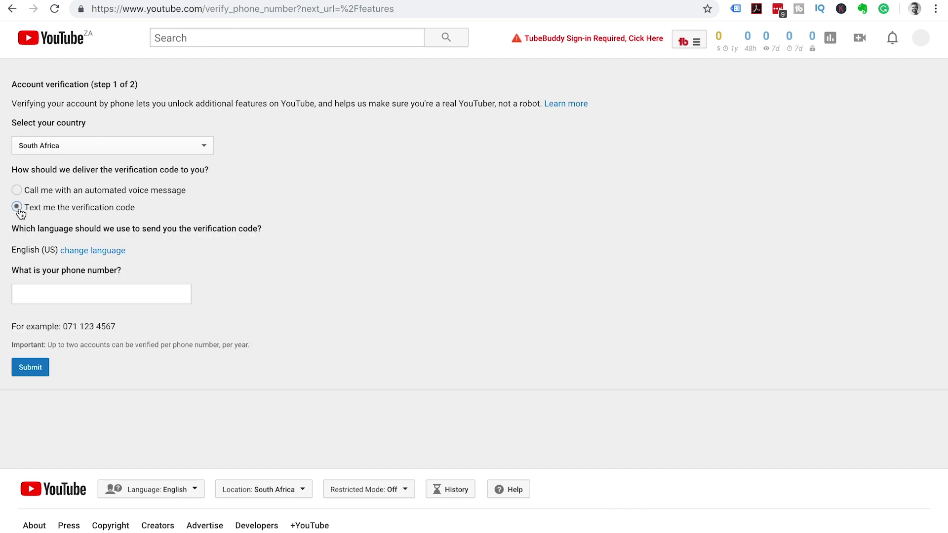
pyautogui.click(49, 296)
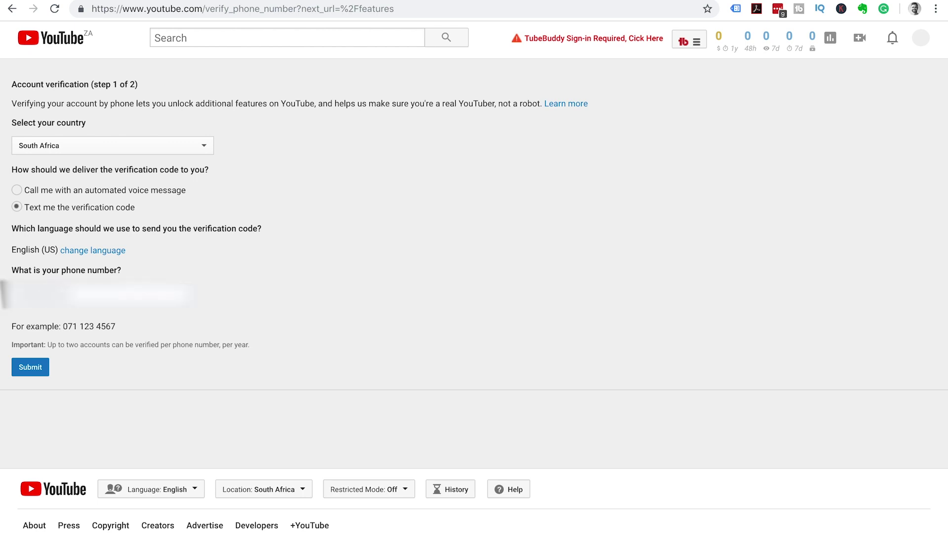
pyautogui.click(30, 370)
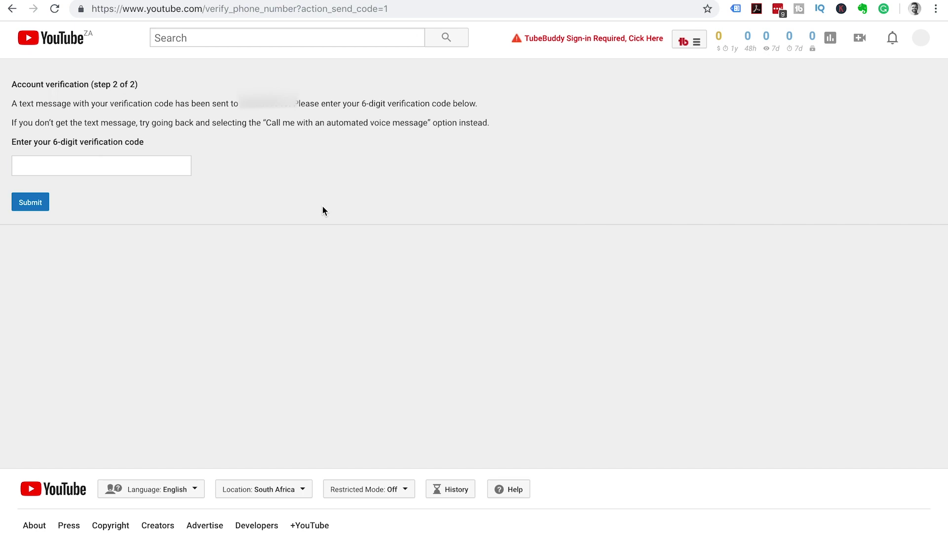
pyautogui.click(79, 159)
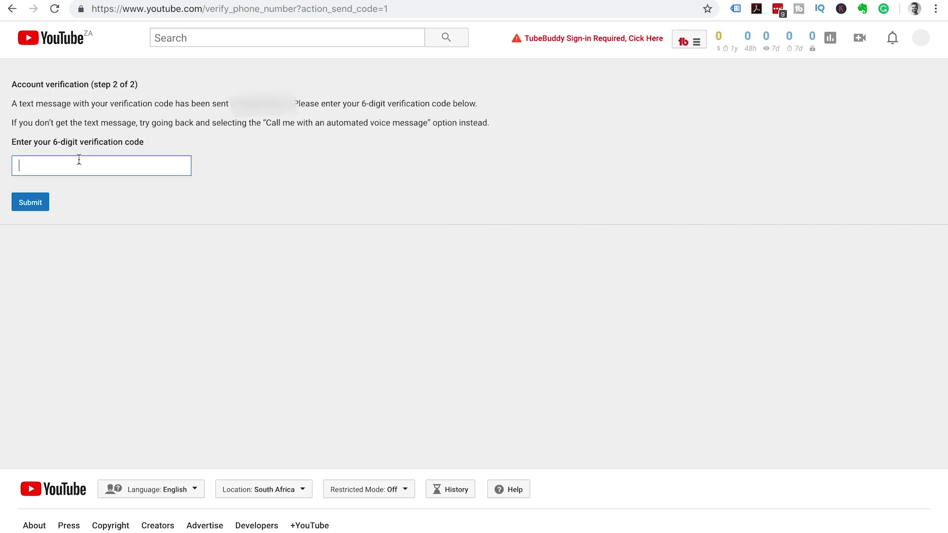
# - Enter and submit the 6-digit texted verification code, then continue past the confirmation
pyautogui.click(31, 204)
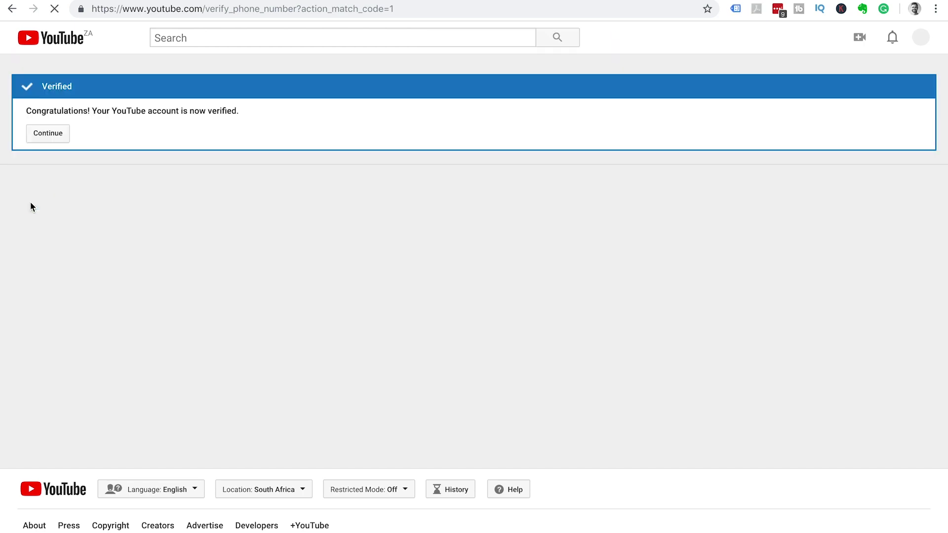
pyautogui.click(52, 143)
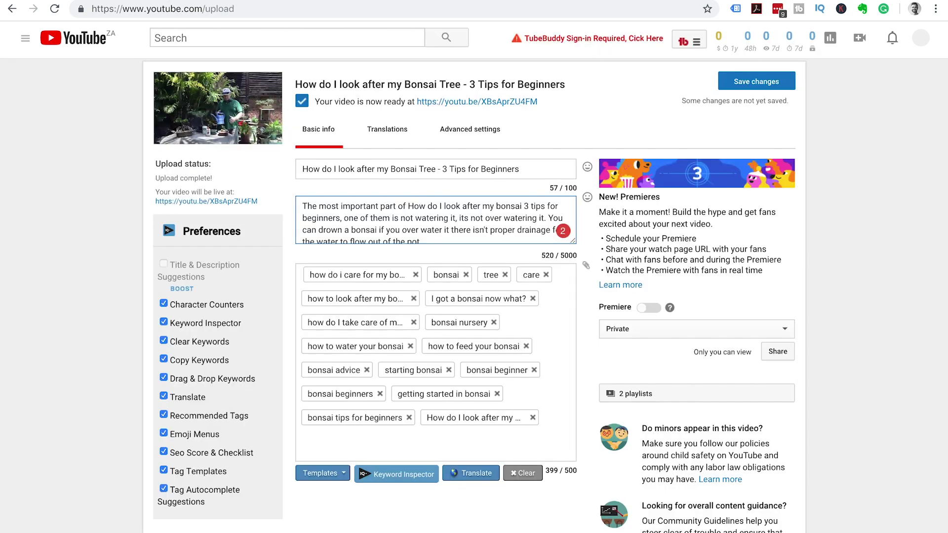
# - Save the edited video details, then go to the Bonsai Nursery channel's uploaded videos list
pyautogui.click(750, 82)
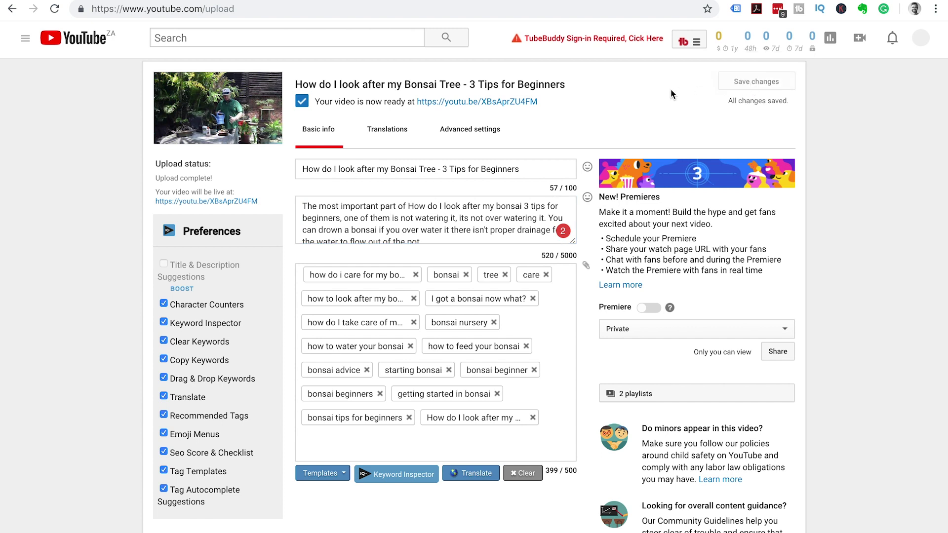
pyautogui.scroll(-15, 583, 134)
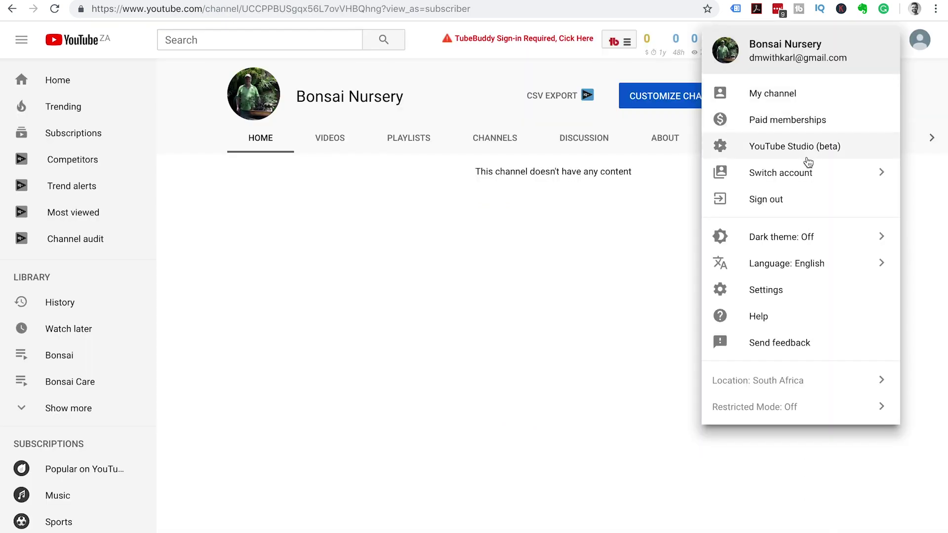
pyautogui.press('Escape')
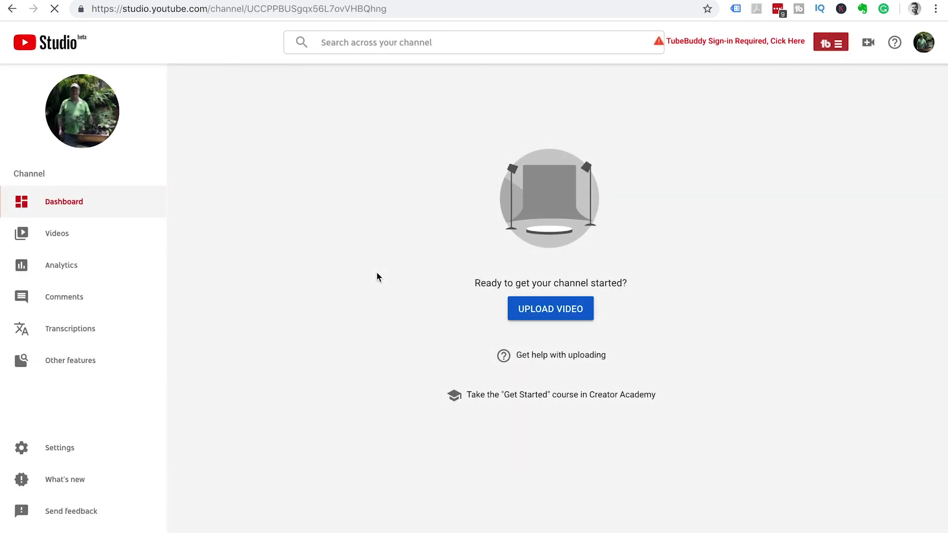
pyautogui.click(92, 241)
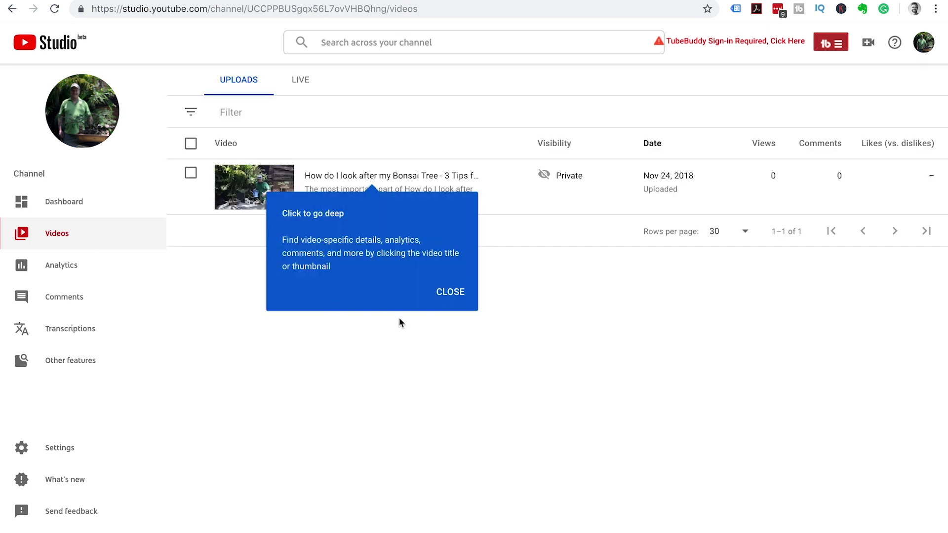
# - Open the bonsai video's details, dismiss both tip popups, and show its thumbnail options
pyautogui.click(324, 176)
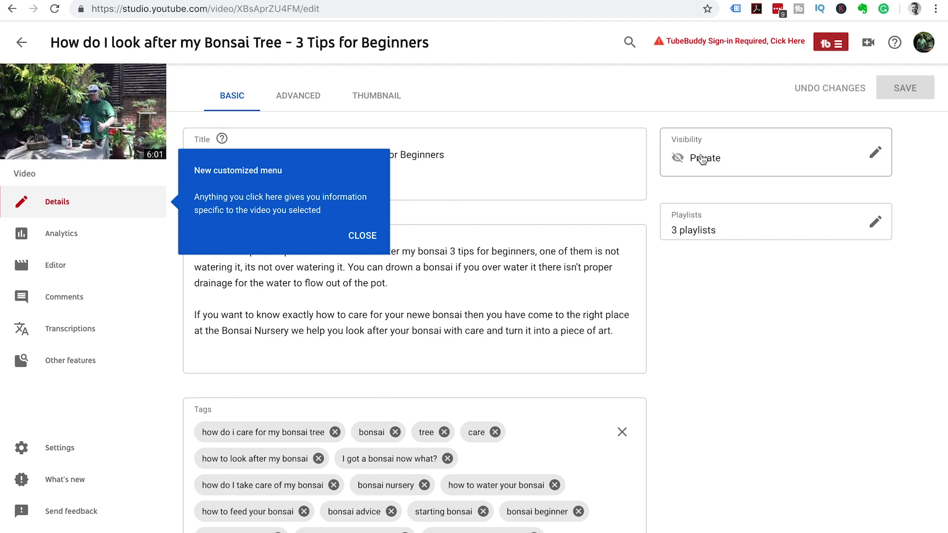
pyautogui.click(360, 236)
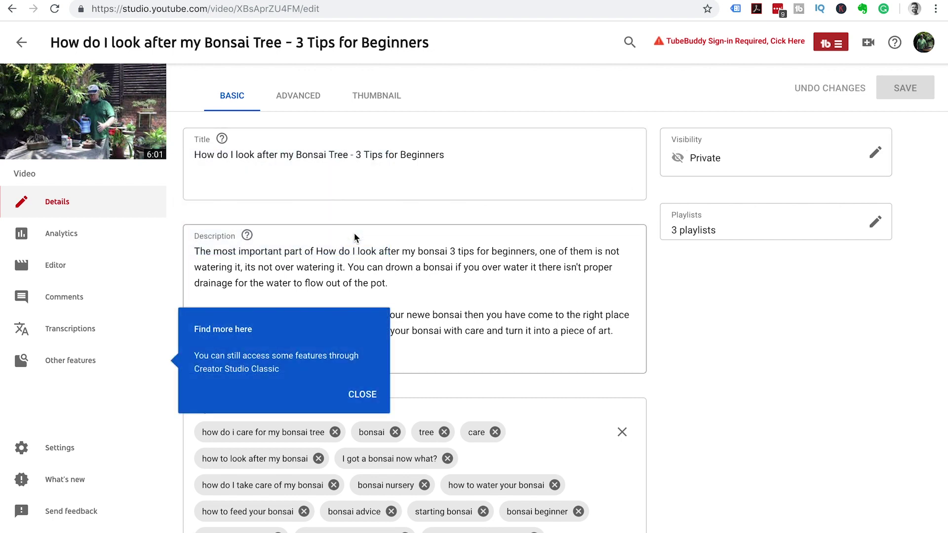
pyautogui.click(371, 397)
pyautogui.click(378, 98)
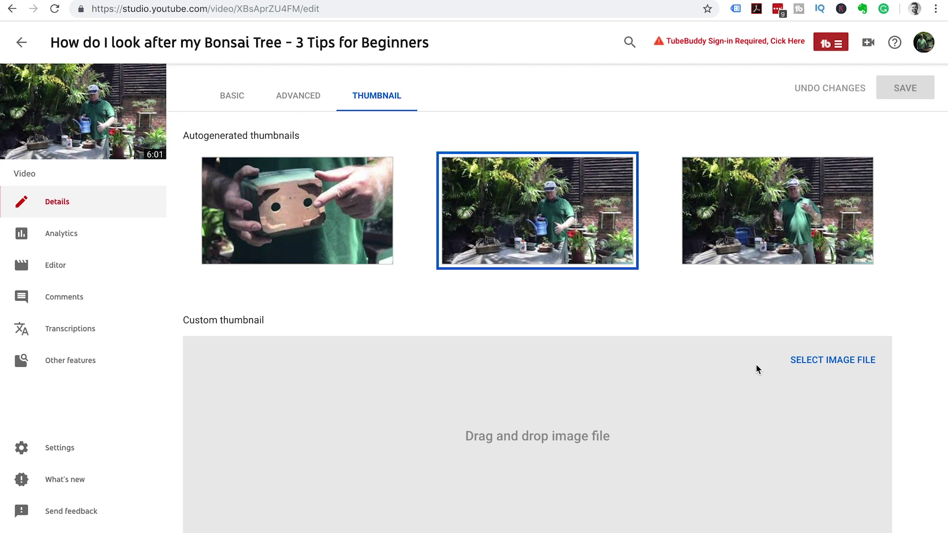
# - Upload Bonsai Thumbnail.jpg as the video's custom thumbnail and save it
pyautogui.click(819, 359)
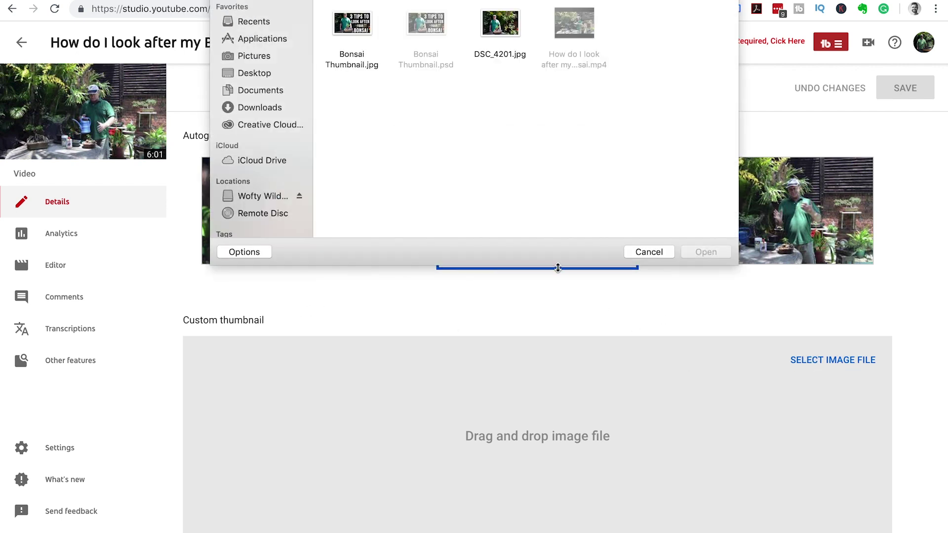
pyautogui.click(360, 64)
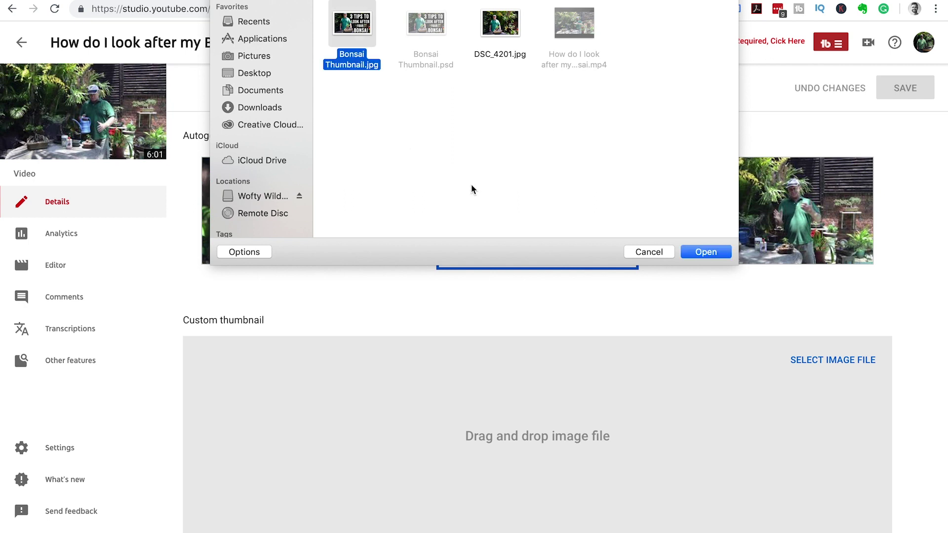
pyautogui.click(717, 255)
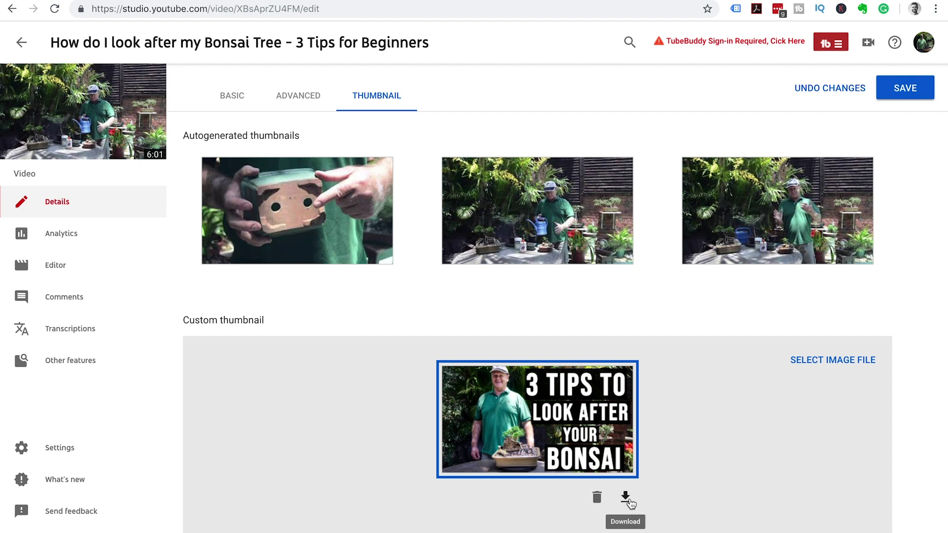
pyautogui.click(905, 89)
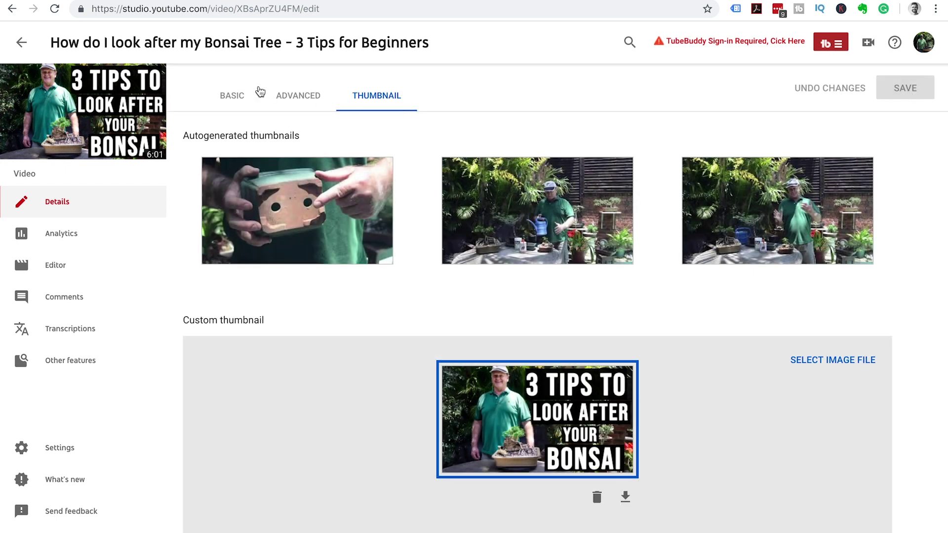
# - In the Basic tab, change the bonsai video's visibility from Private to Public and save
pyautogui.click(238, 98)
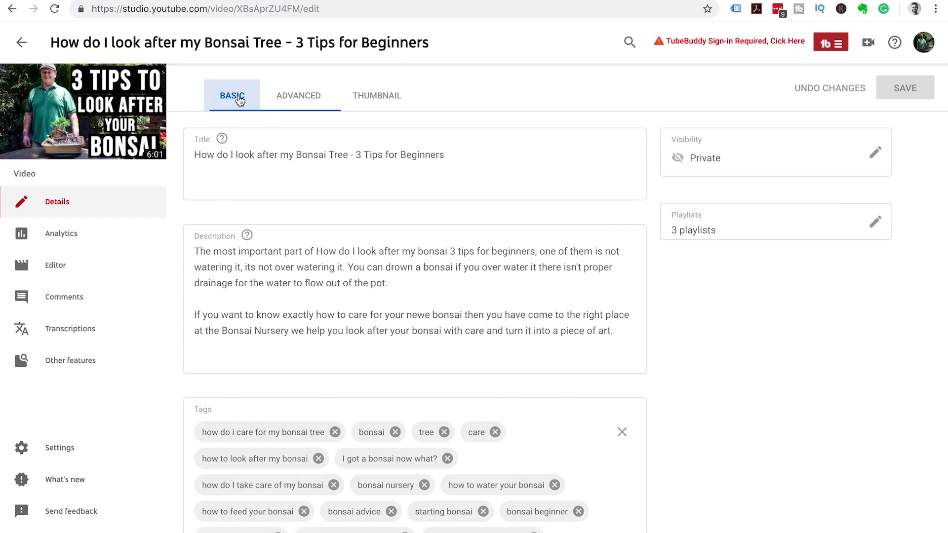
pyautogui.click(875, 153)
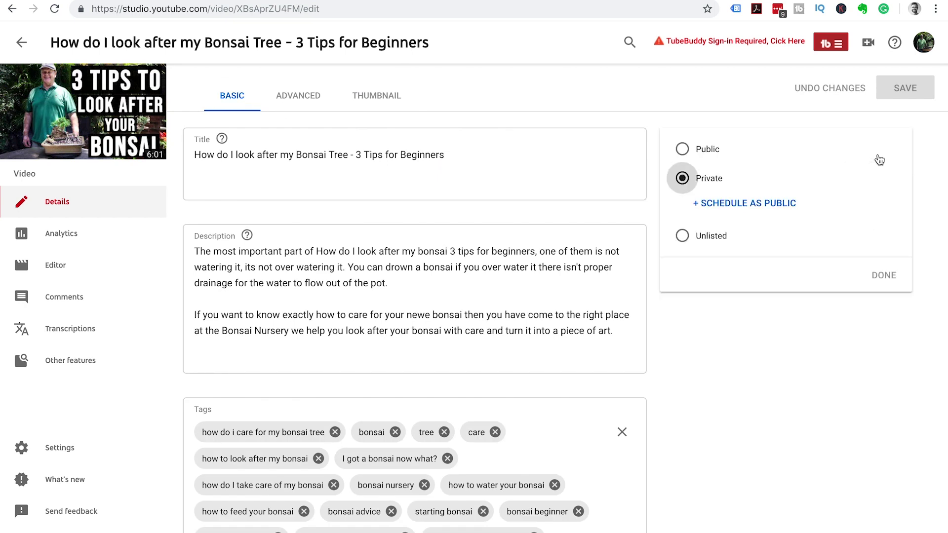
pyautogui.click(692, 155)
pyautogui.click(884, 250)
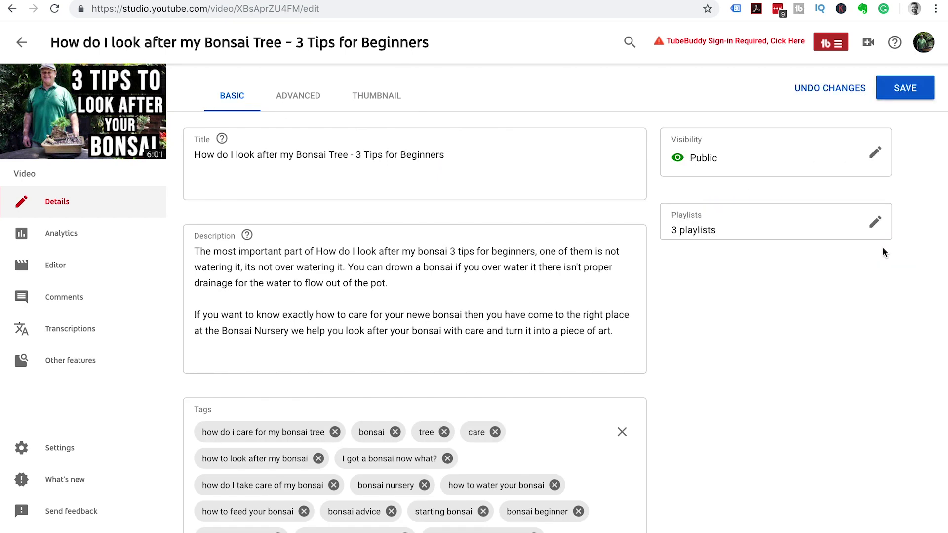
pyautogui.click(912, 93)
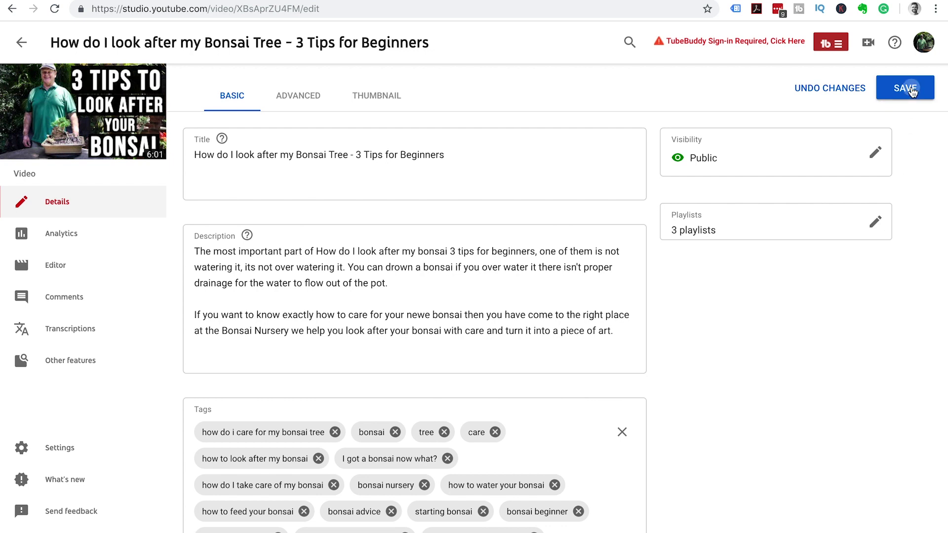